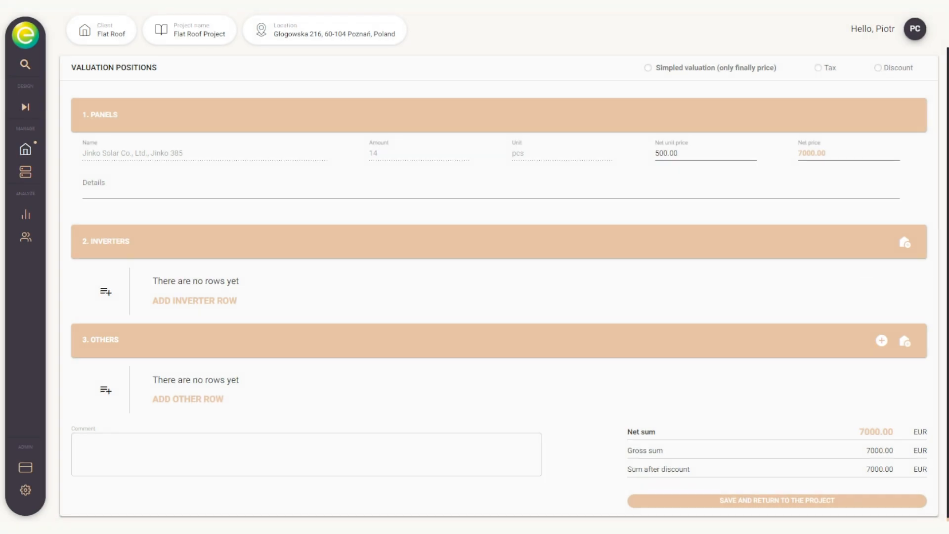
# Step: Search the product catalog for manufacturer fox and open FoxESS's inverter list
pyautogui.click(905, 242)
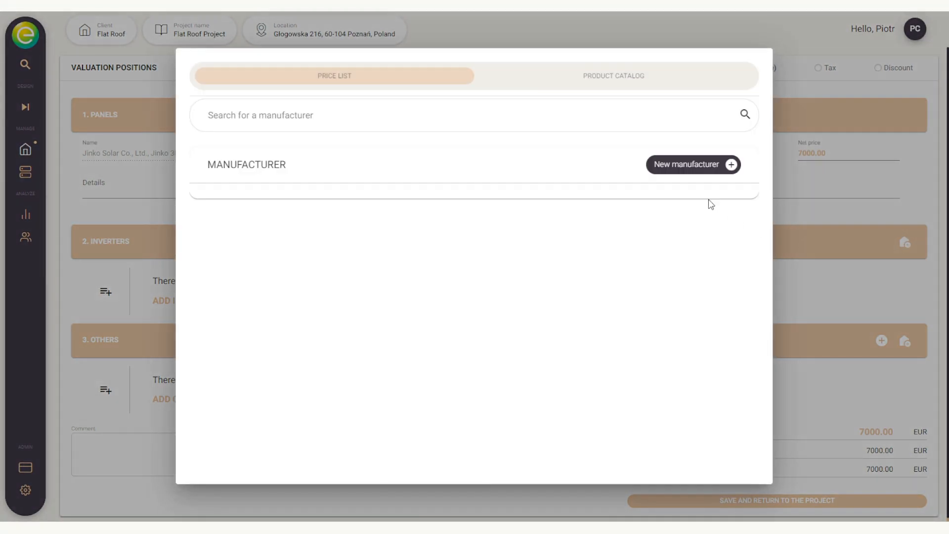
pyautogui.click(616, 78)
pyautogui.click(513, 117)
pyautogui.write('fox')
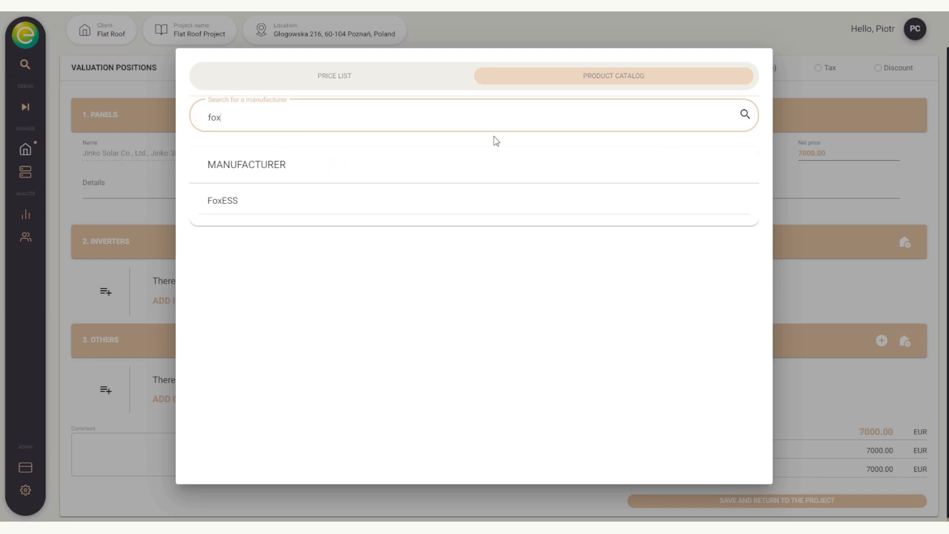
pyautogui.click(390, 210)
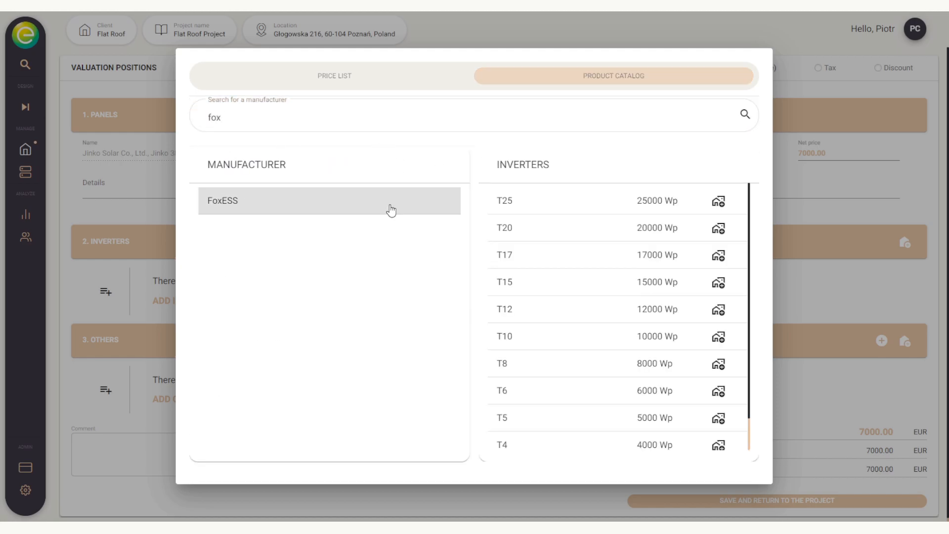
# Step: Add the FoxESS T6 inverter to the price list at 2000 EUR and insert it into the valuation
pyautogui.click(712, 392)
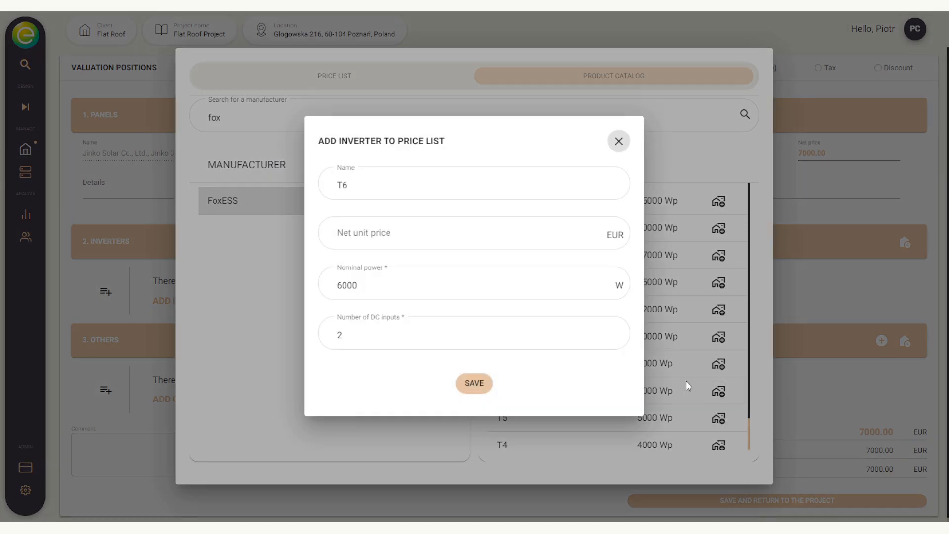
pyautogui.click(446, 234)
pyautogui.write('2000')
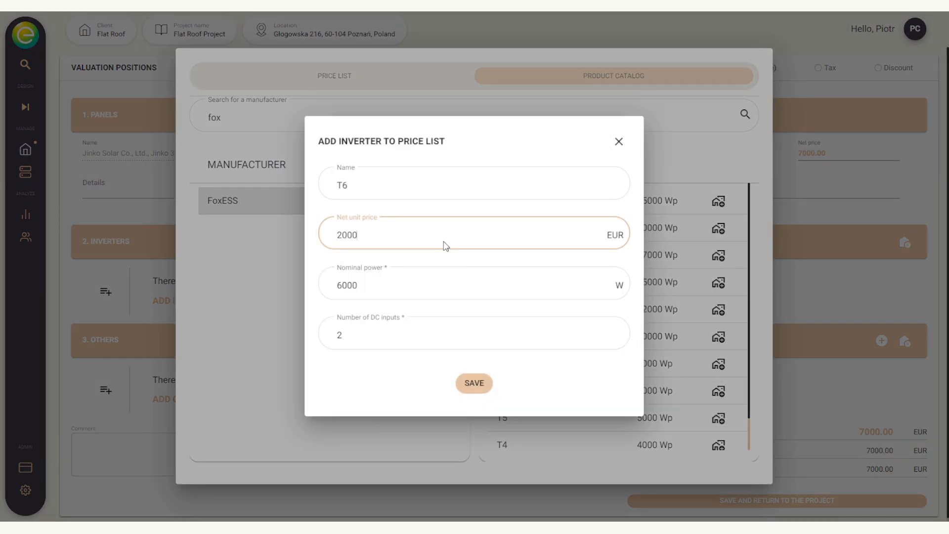
pyautogui.click(472, 394)
pyautogui.click(517, 205)
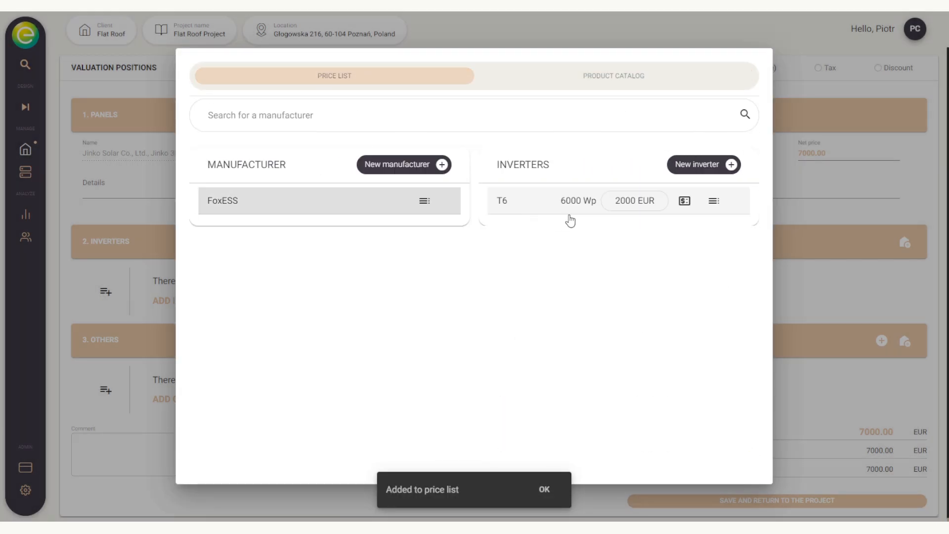
pyautogui.click(536, 214)
# Step: Add AC wiring, Assembly and DC cabling from the price list as other components
pyautogui.click(905, 340)
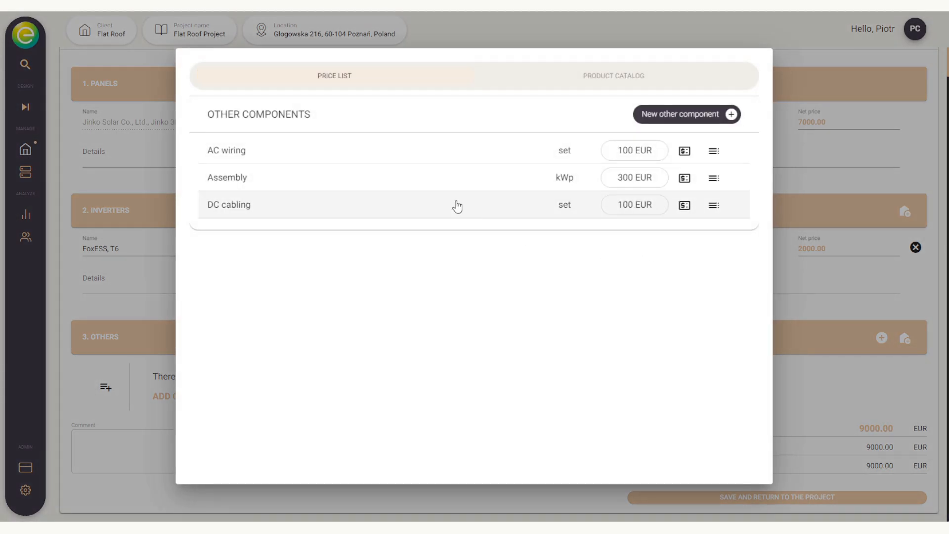
pyautogui.click(494, 151)
pyautogui.click(906, 339)
pyautogui.click(382, 175)
pyautogui.click(906, 339)
pyautogui.click(443, 211)
# Step: Switch to simplified valuation and set the price for 1 kWp to 1400
pyautogui.scroll(-2, 490, 247)
pyautogui.scroll(3, 490, 250)
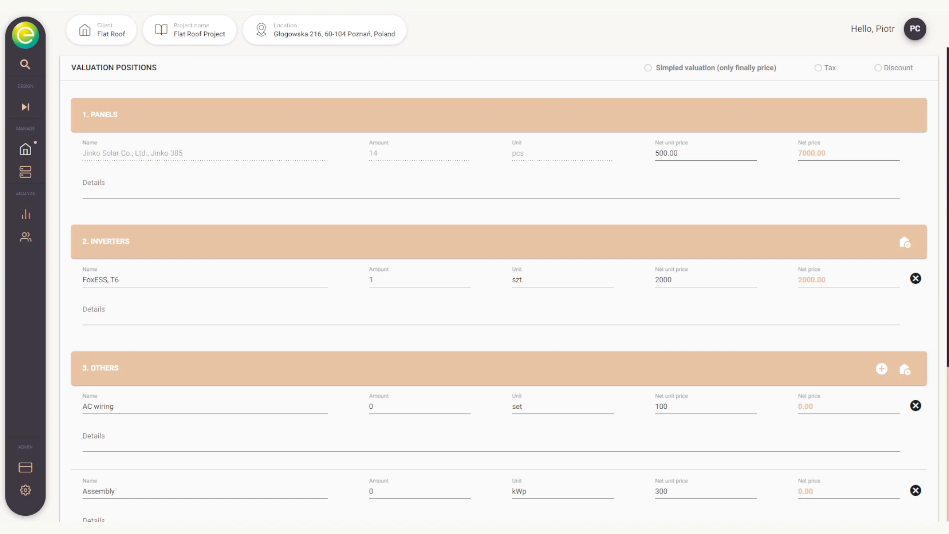
pyautogui.click(648, 67)
pyautogui.scroll(-5, 651, 76)
pyautogui.moveTo(111, 410); pyautogui.dragTo(79, 411)
pyautogui.write('1400')
pyautogui.click(169, 413)
pyautogui.press('BackSpace')
pyautogui.press('BackSpace')
pyautogui.write('00')
pyautogui.click(275, 448)
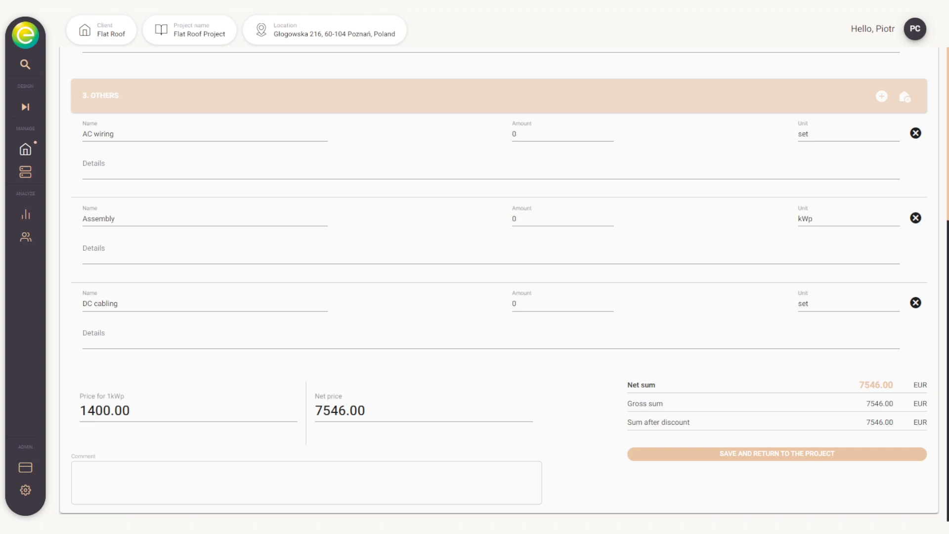
# Step: Enable tax and discount, set tax to 8% and discount to 10%, then save and return to the project
pyautogui.scroll(5, 494, 287)
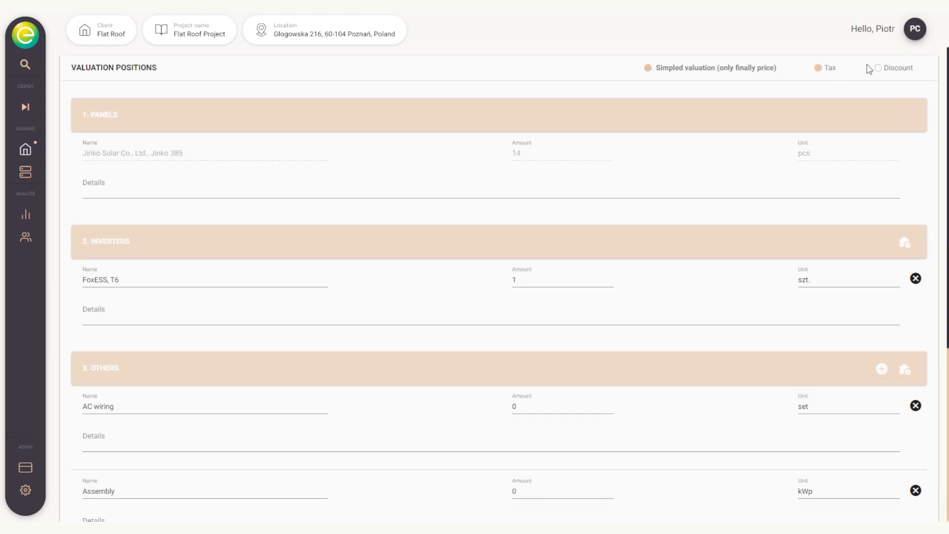
pyautogui.scroll(-5, 744, 135)
pyautogui.moveTo(324, 457); pyautogui.dragTo(315, 457)
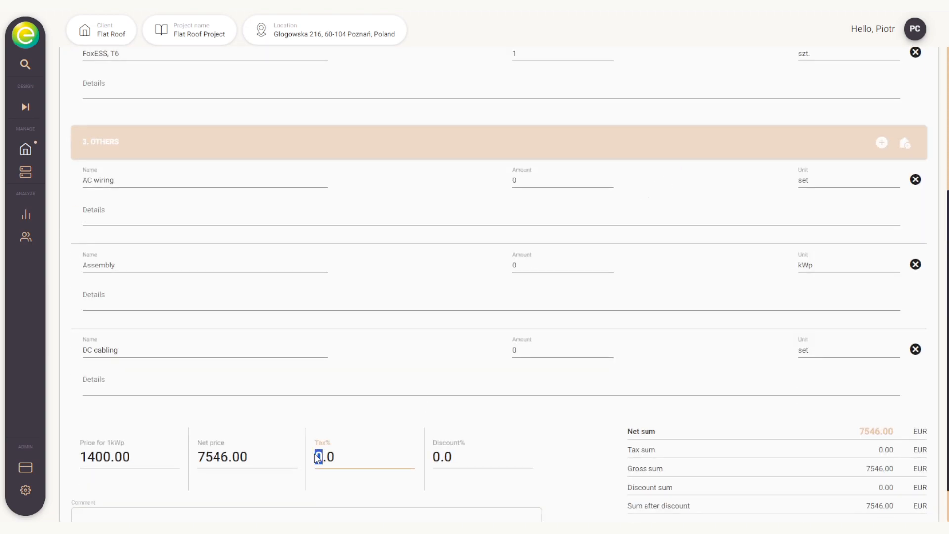
pyautogui.write('8')
pyautogui.press('Tab')
pyautogui.write('10')
pyautogui.scroll(-1, 689, 443)
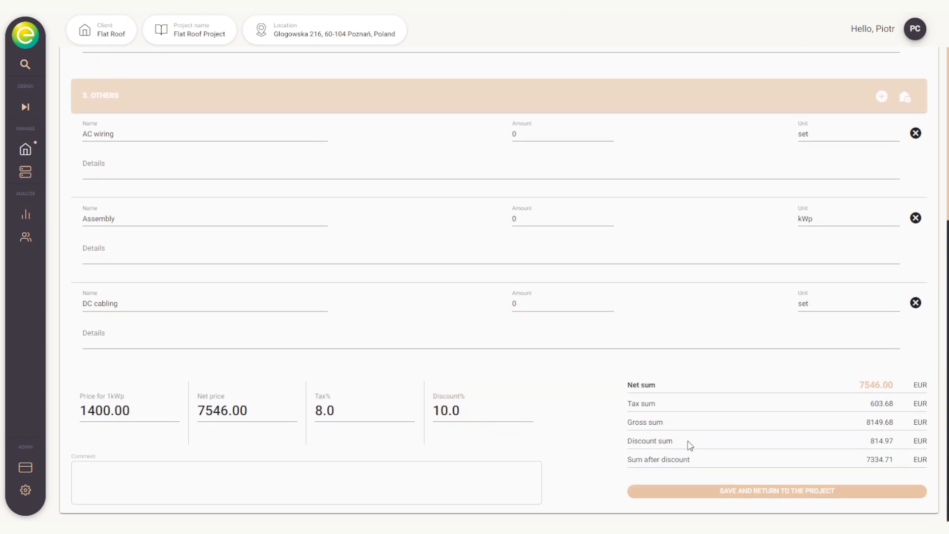
pyautogui.click(750, 492)
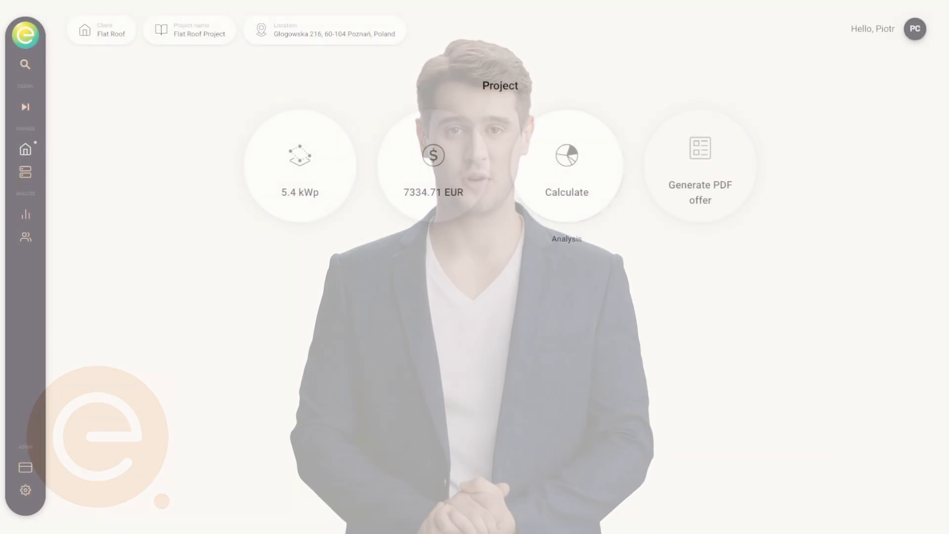
# Step: Open the analysis and enter a 300 EUR monthly bill, 0.3 EUR/kWh electricity price and 76% consumption profile
pyautogui.click(572, 183)
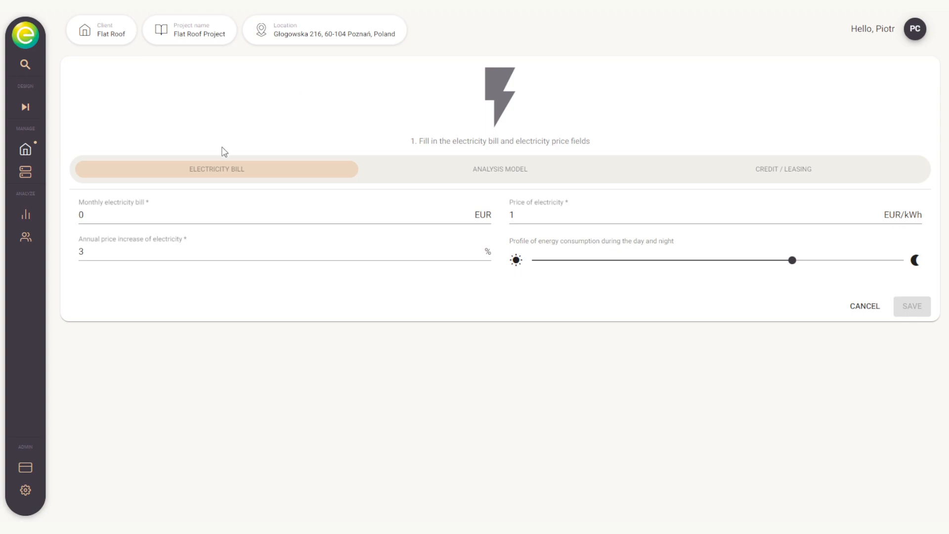
pyautogui.click(180, 218)
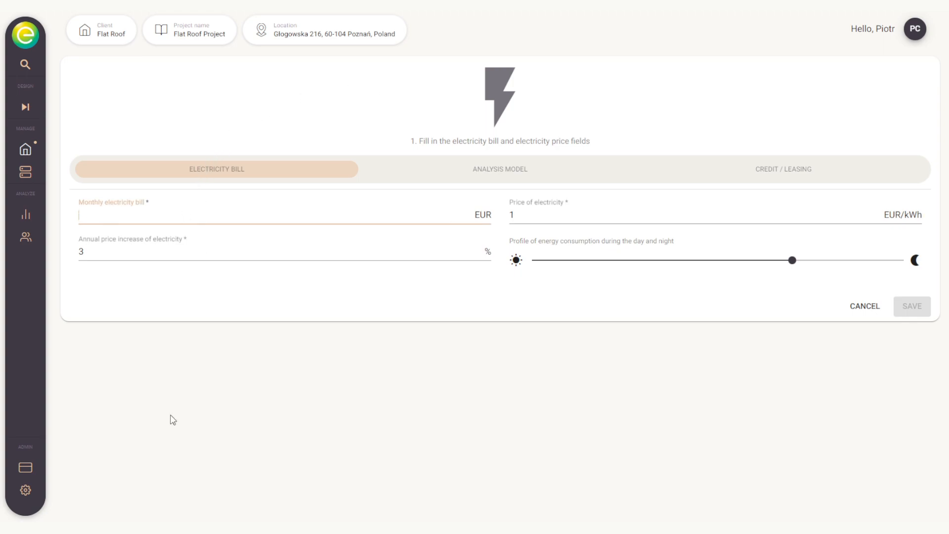
pyautogui.moveTo(539, 210); pyautogui.dragTo(513, 214)
pyautogui.press('BackSpace')
pyautogui.write('0.3')
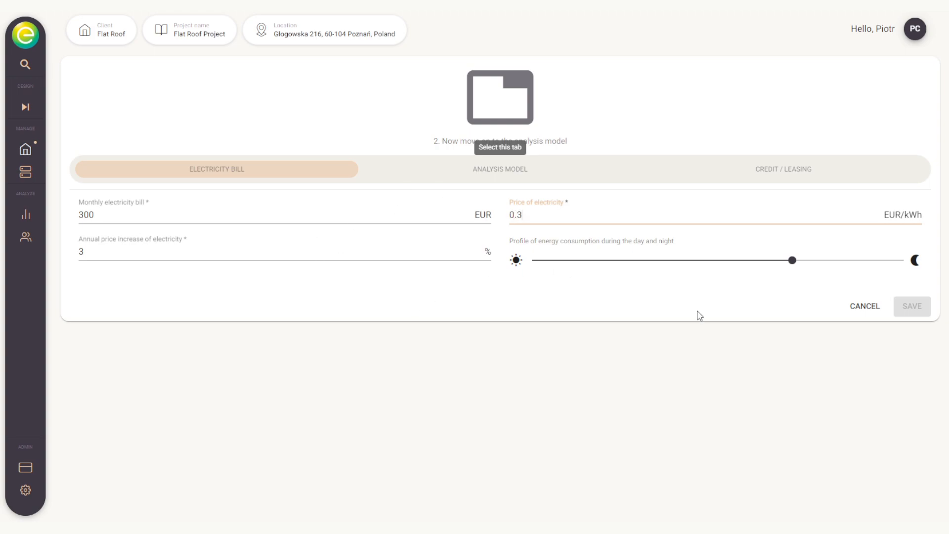
pyautogui.moveTo(793, 260); pyautogui.dragTo(815, 262)
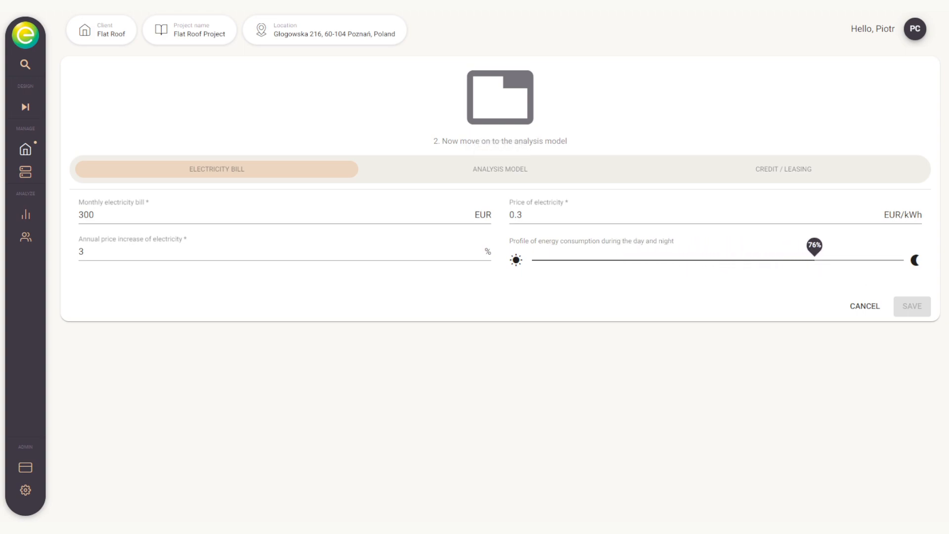
# Step: Add a new analysis model named Poland Net Billing with a net-billing grid price of 0.4 EUR/kWh
pyautogui.click(440, 174)
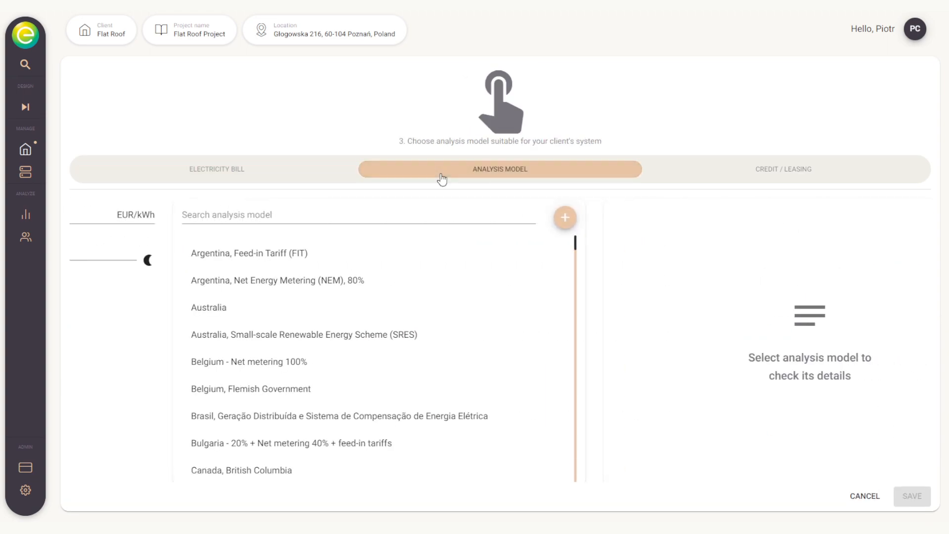
pyautogui.scroll(-20, 290, 268)
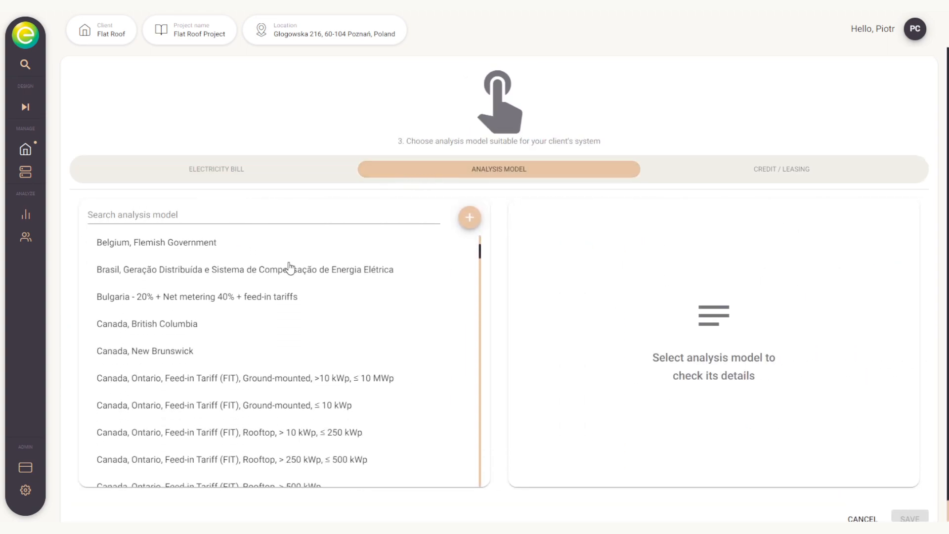
pyautogui.scroll(-20, 292, 280)
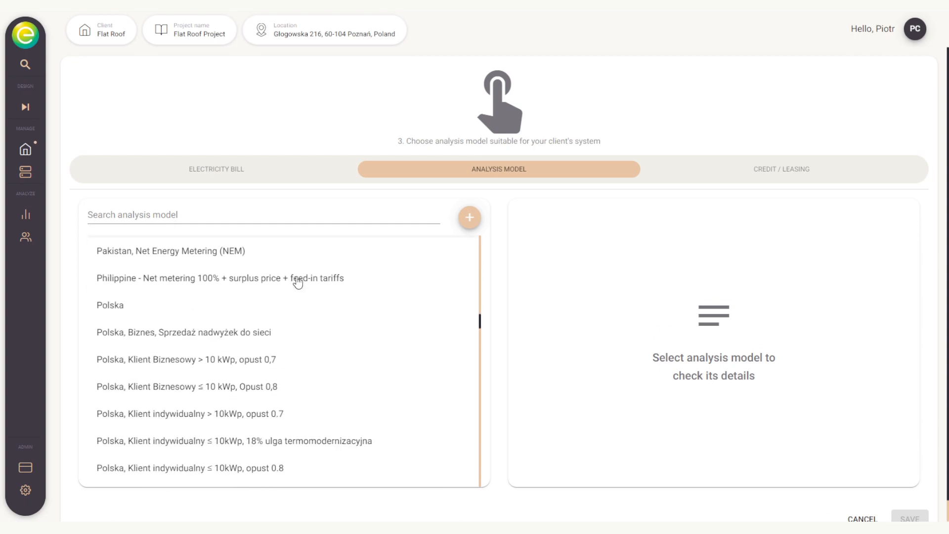
pyautogui.click(470, 218)
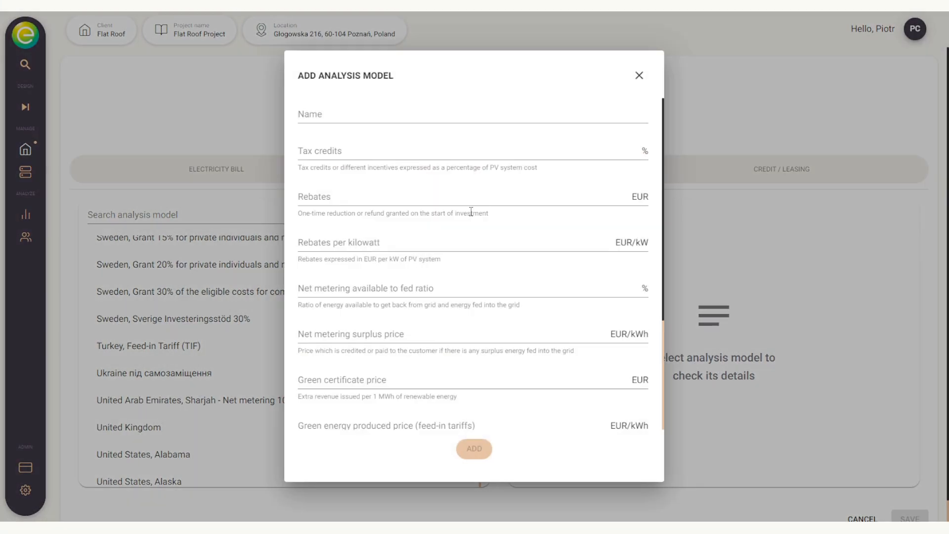
pyautogui.click(421, 126)
pyautogui.write('Poland Net Billing')
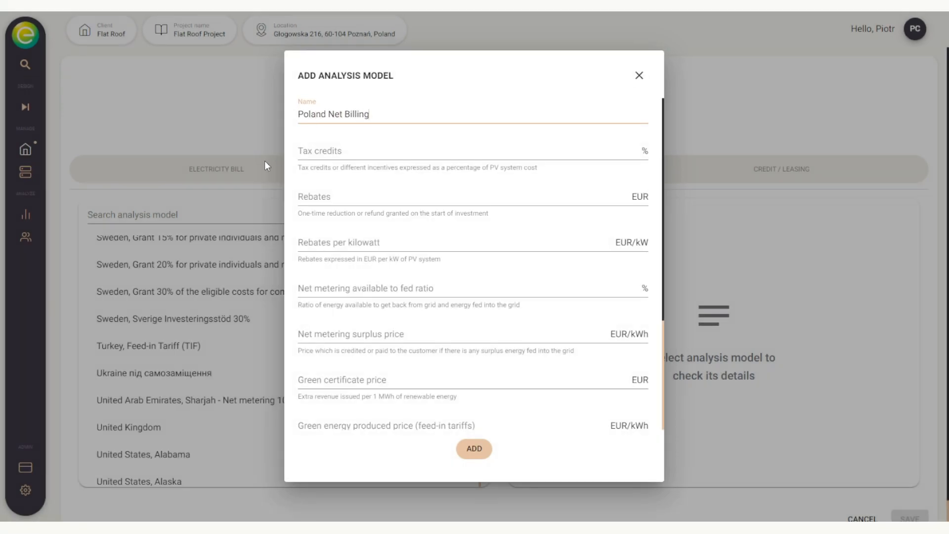
pyautogui.scroll(-3, 390, 202)
pyautogui.click(434, 358)
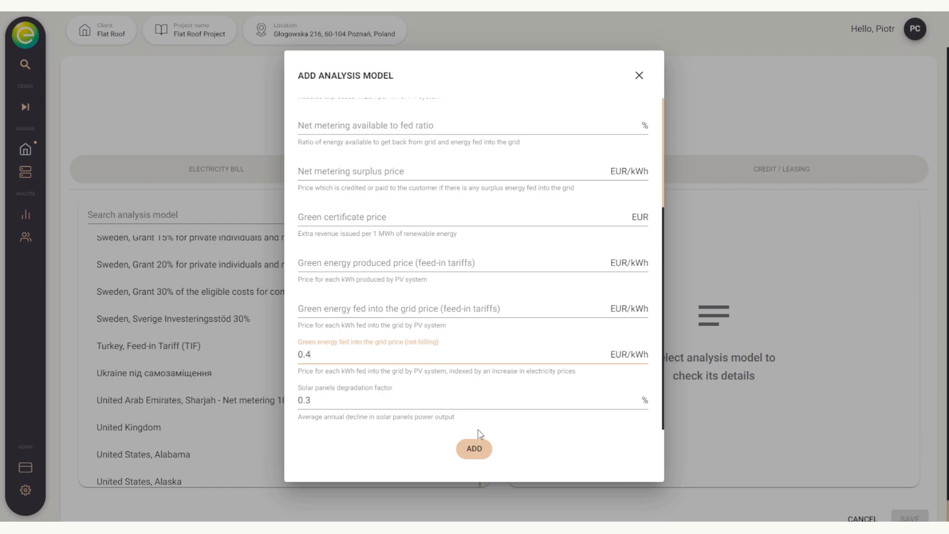
pyautogui.click(477, 451)
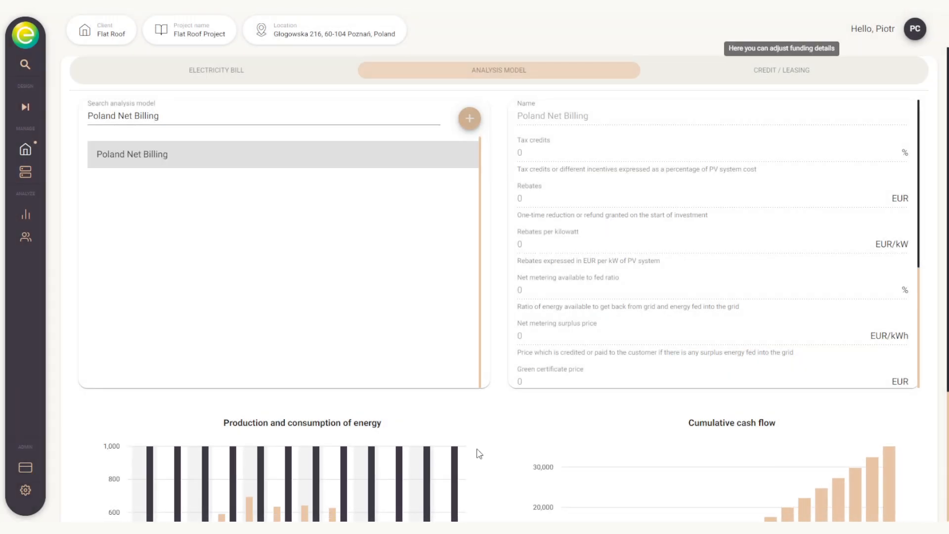
# Step: On the credit/leasing tab, set the loan term to 10 years and the interest rate to 10%
pyautogui.scroll(-5, 488, 409)
pyautogui.scroll(5, 488, 409)
pyautogui.click(708, 74)
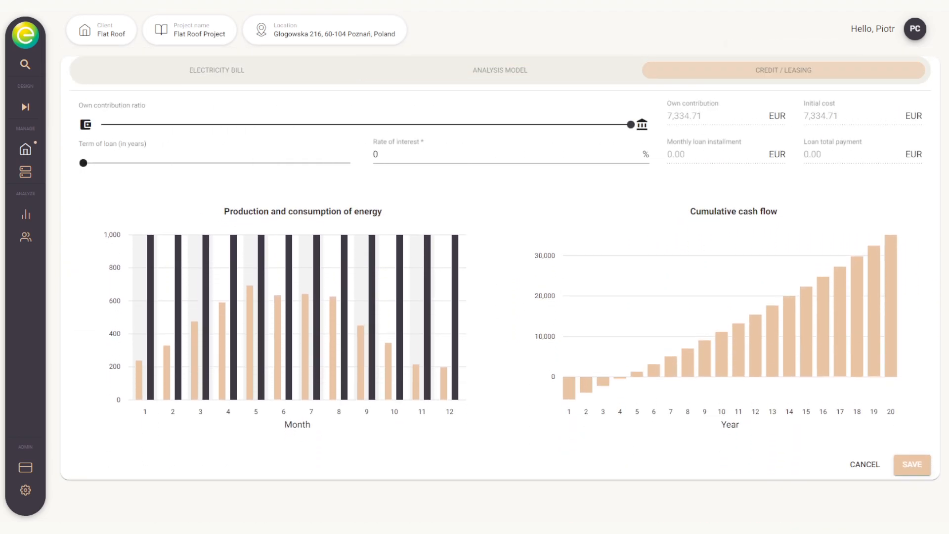
pyautogui.moveTo(83, 161); pyautogui.dragTo(211, 164)
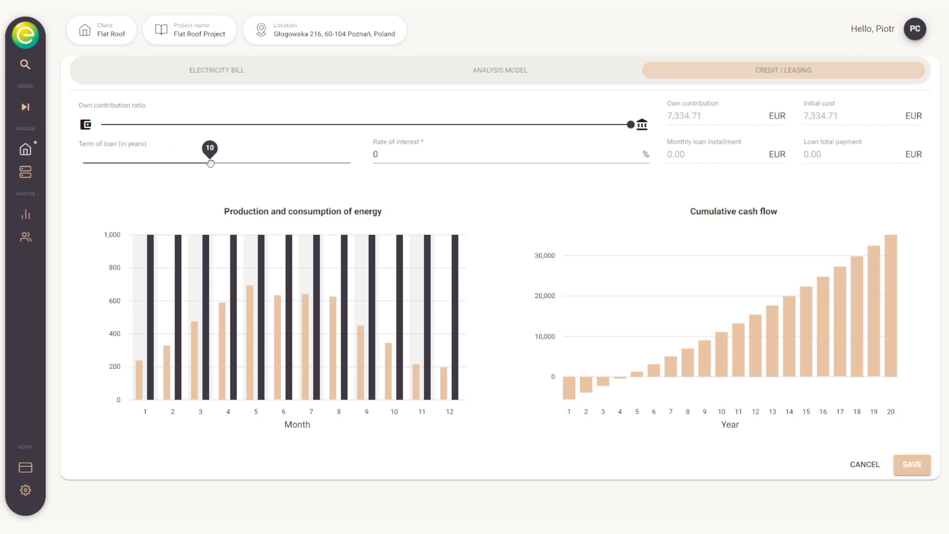
pyautogui.click(392, 154)
pyautogui.write('10')
pyautogui.click(490, 189)
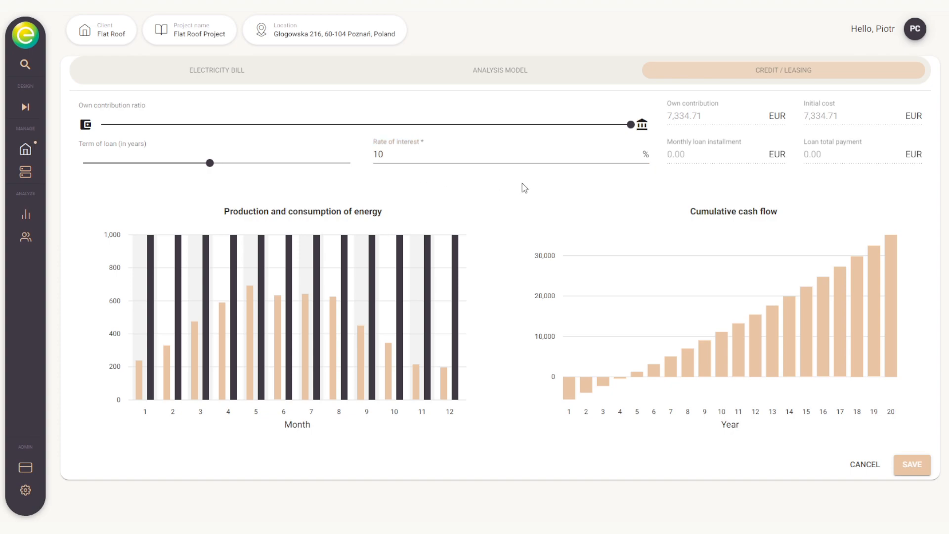
# Step: Lower the own contribution ratio to about 10% and save the analysis
pyautogui.moveTo(629, 124); pyautogui.dragTo(155, 133)
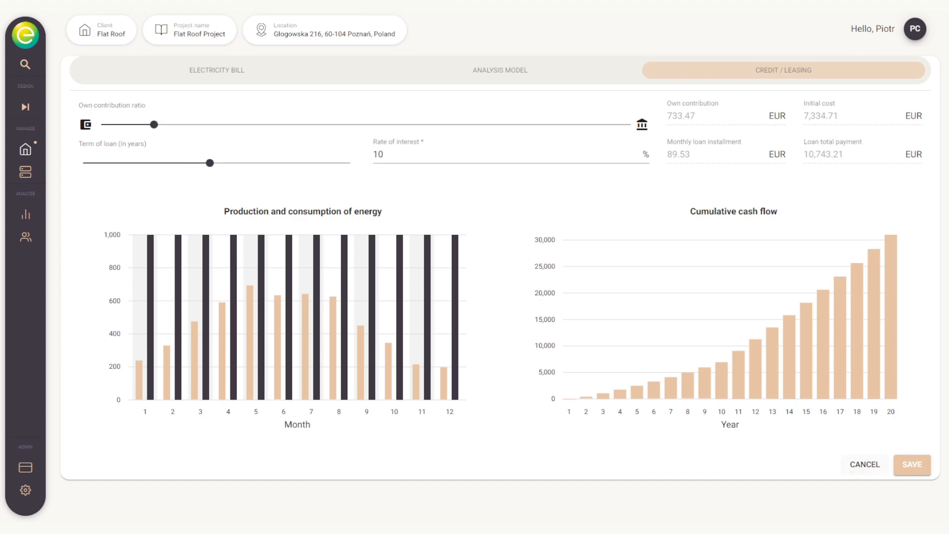
pyautogui.click(912, 465)
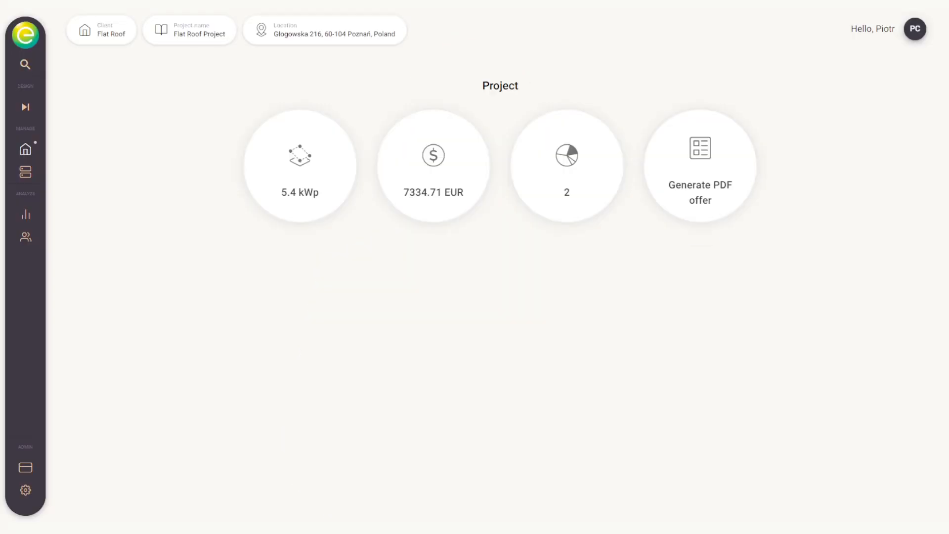
# Step: Open the PDF offer editor's branding settings and set the primary colour to #FF9800
pyautogui.click(690, 177)
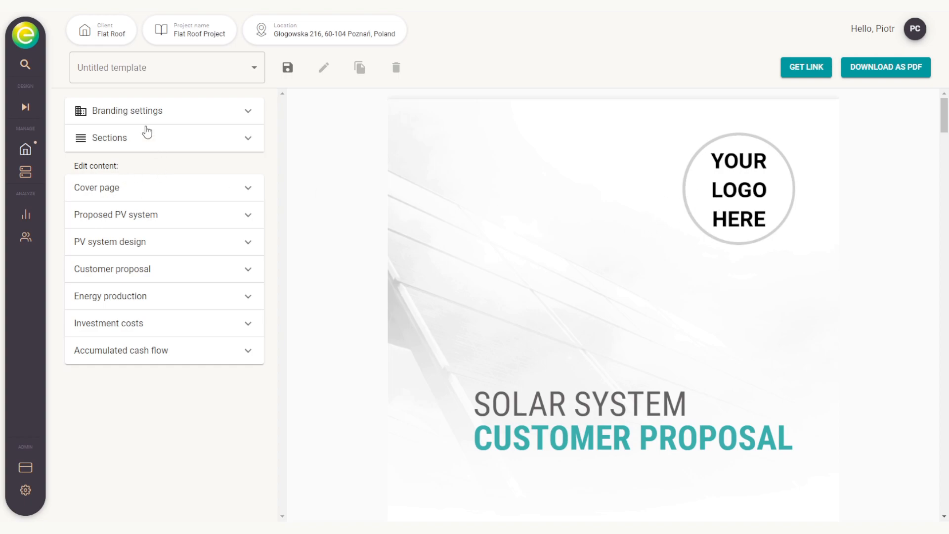
pyautogui.click(139, 112)
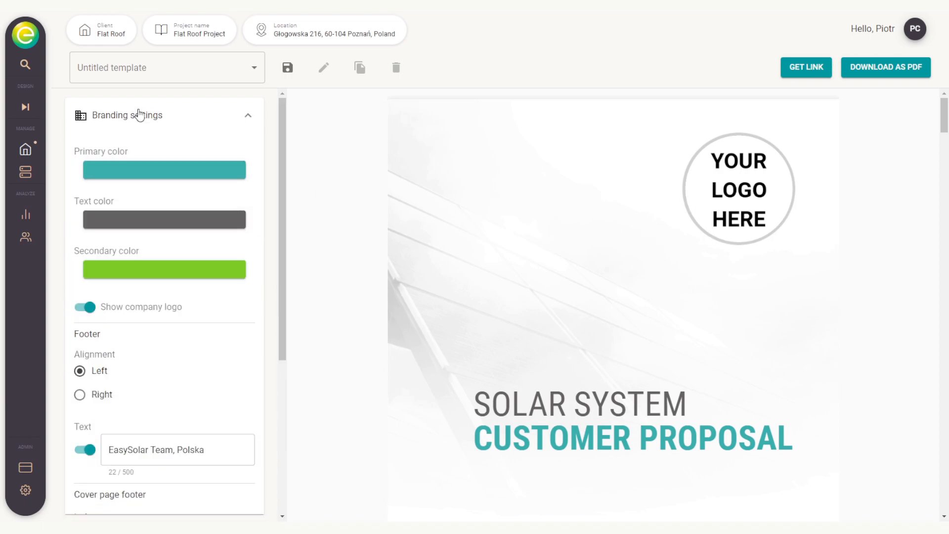
pyautogui.click(141, 169)
pyautogui.click(165, 196)
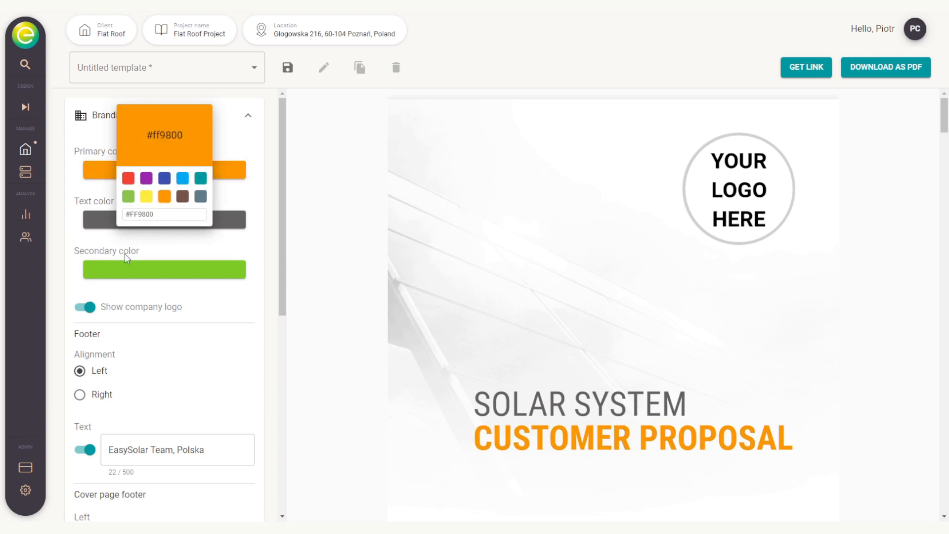
# Step: Set the secondary branding colour to yellow
pyautogui.click(117, 270)
pyautogui.click(117, 270)
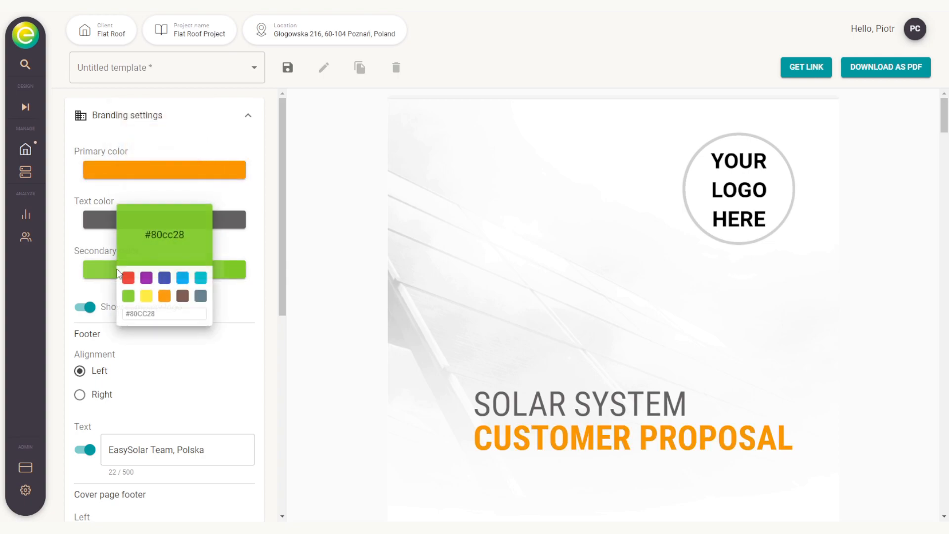
pyautogui.click(147, 295)
pyautogui.click(250, 256)
# Step: Save the offer template as My first Template
pyautogui.click(288, 69)
pyautogui.click(408, 278)
pyautogui.hotkey('ctrl', 'a')
pyautogui.write('My')
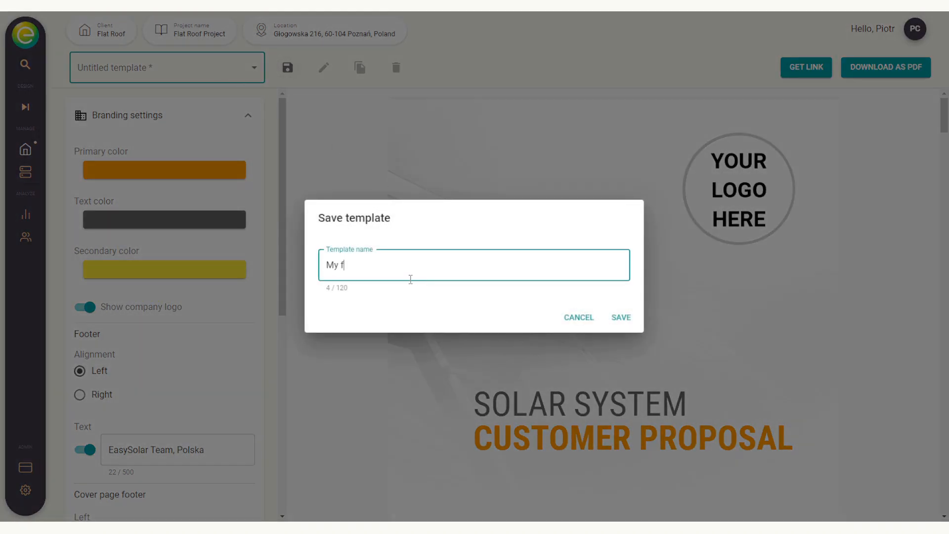
pyautogui.write(' first Template')
pyautogui.click(620, 317)
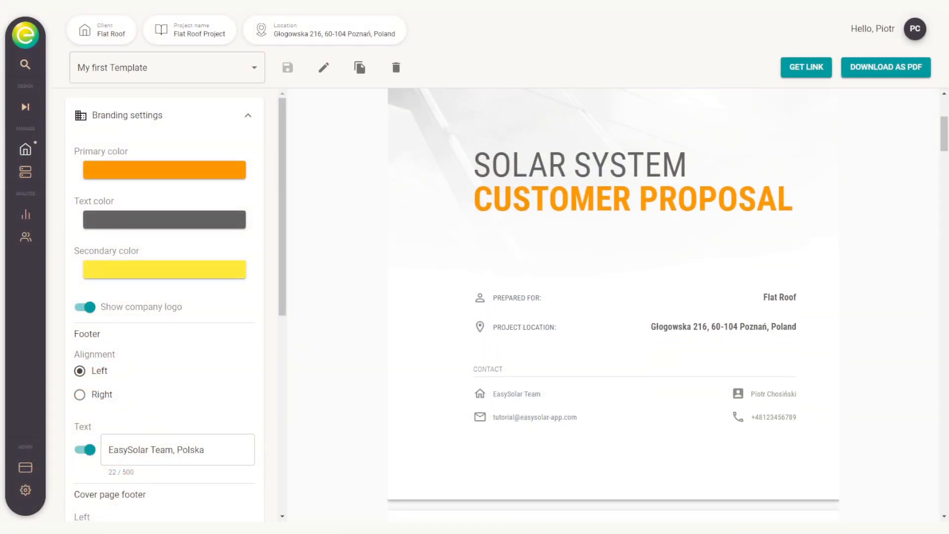
# Step: Scroll through the pages of the offer preview to review the branded proposal layout and figures
pyautogui.scroll(-9, 613, 304)
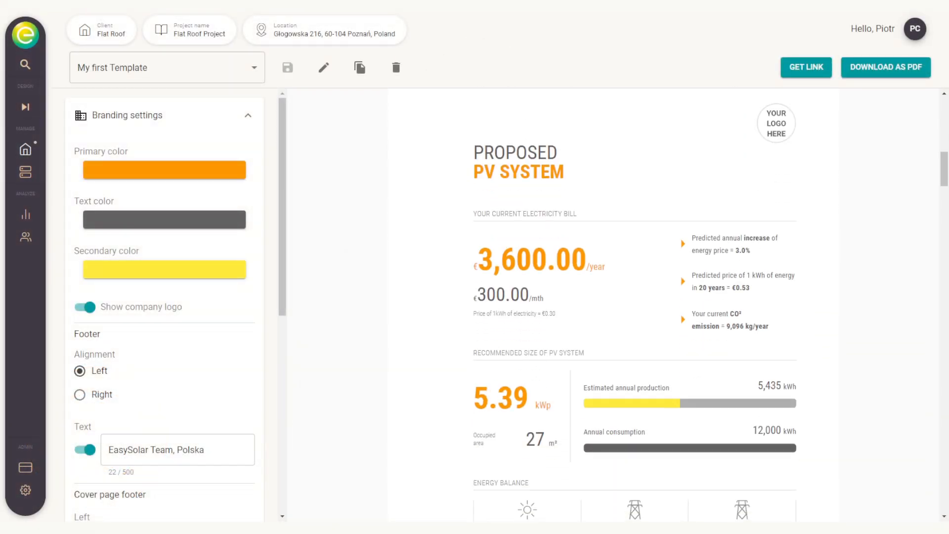
pyautogui.scroll(-3, 613, 304)
pyautogui.scroll(1, 614, 305)
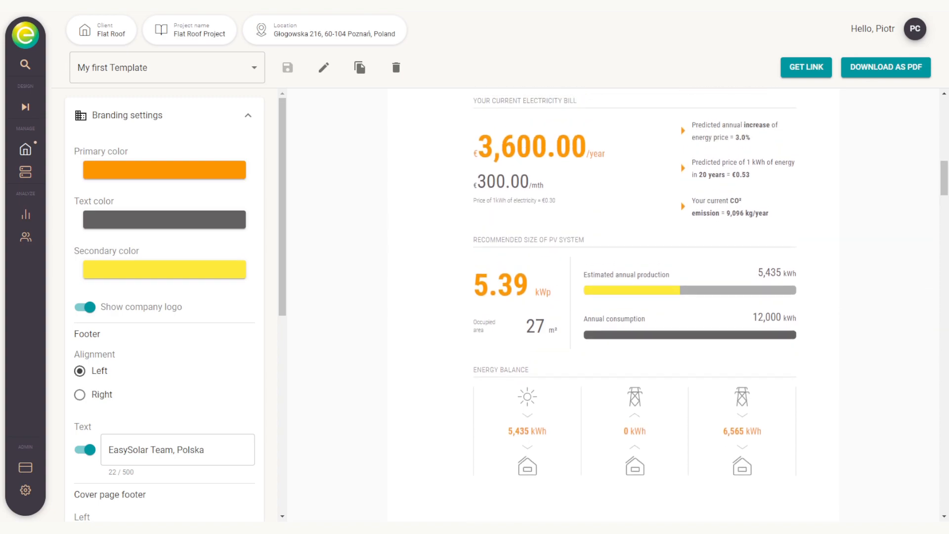
pyautogui.scroll(-11, 613, 305)
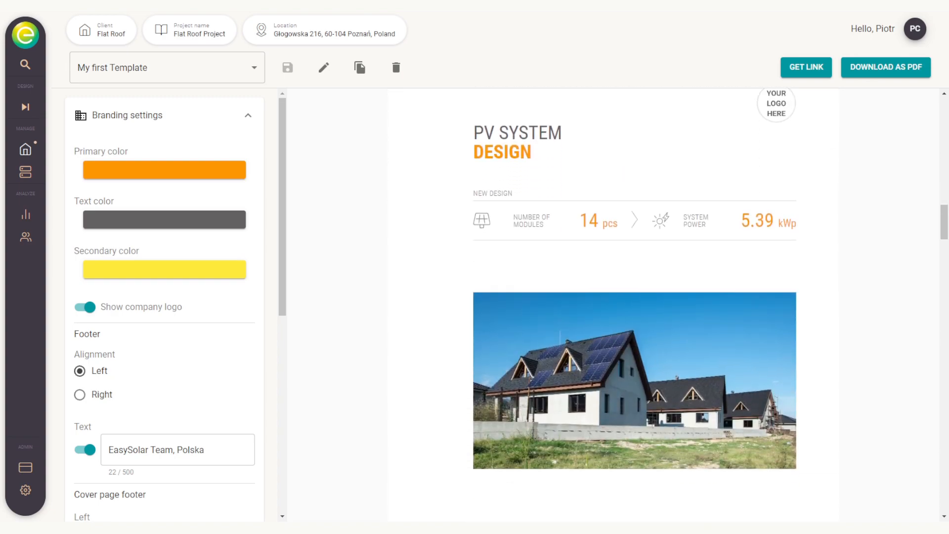
pyautogui.scroll(-12, 614, 305)
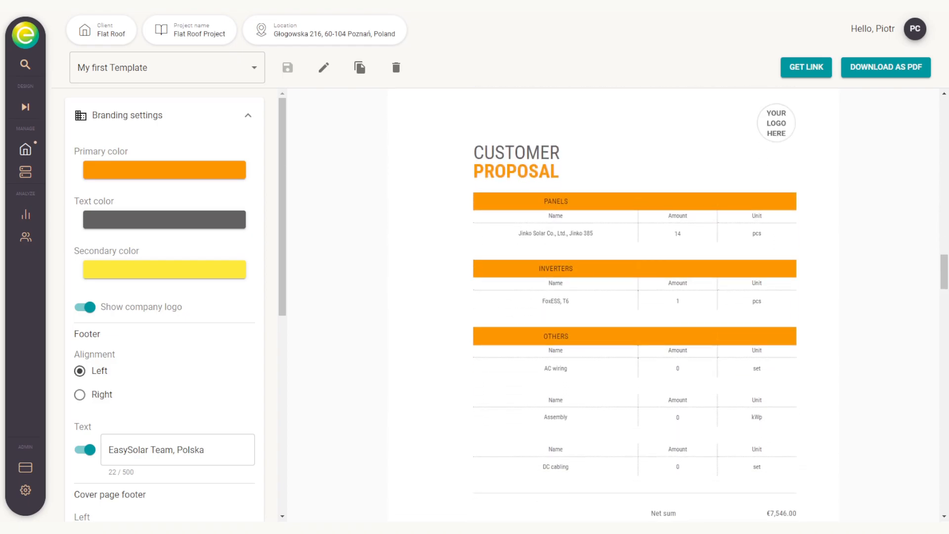
pyautogui.scroll(-4, 613, 304)
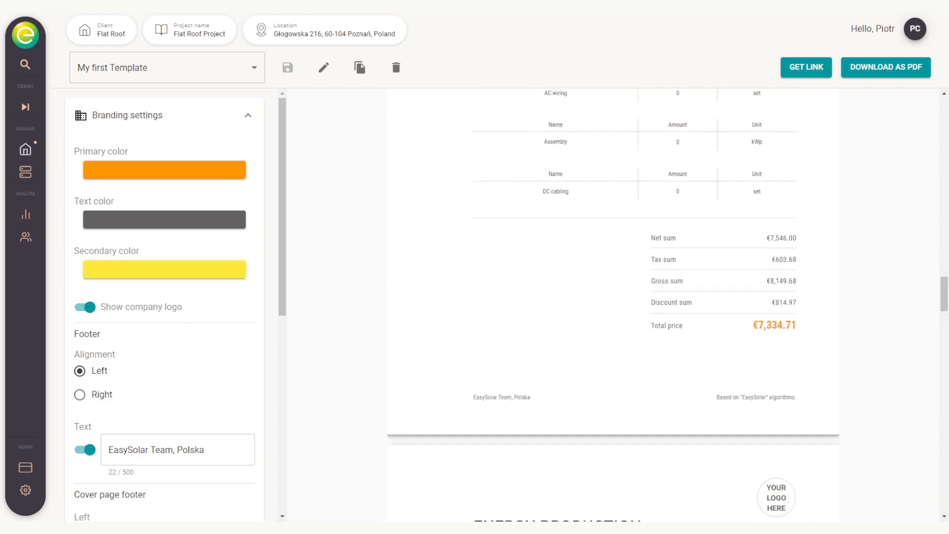
pyautogui.scroll(2, 613, 305)
pyautogui.scroll(-9, 613, 305)
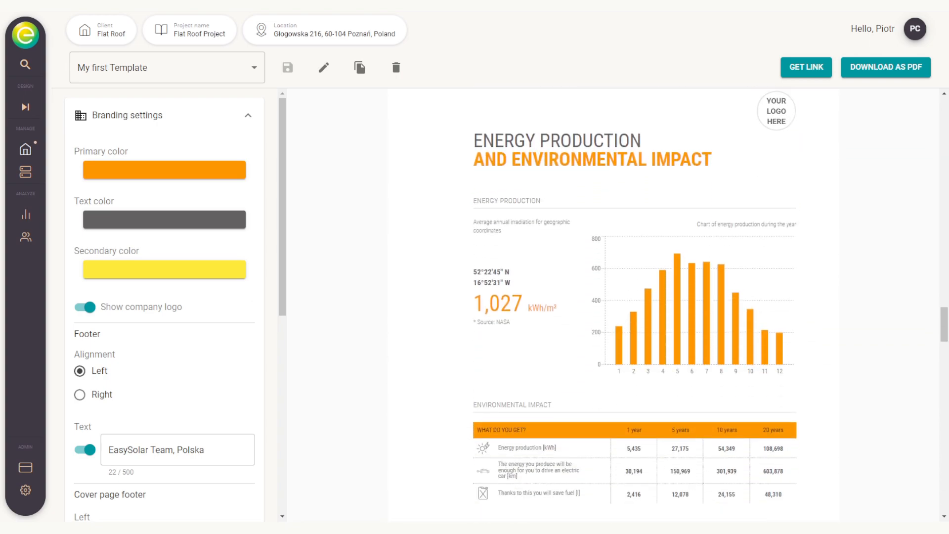
pyautogui.scroll(-1, 613, 304)
pyautogui.scroll(1, 613, 305)
pyautogui.scroll(-2, 614, 305)
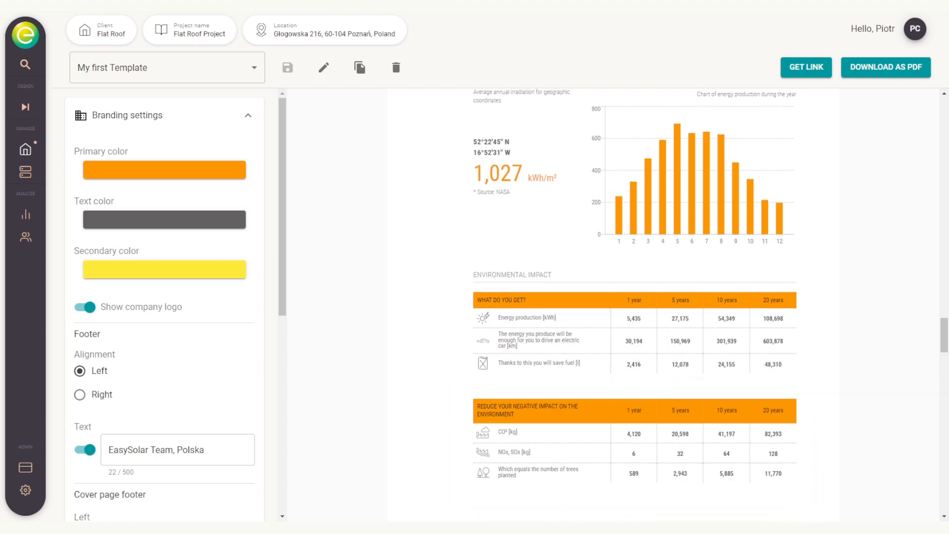
pyautogui.scroll(-10, 614, 307)
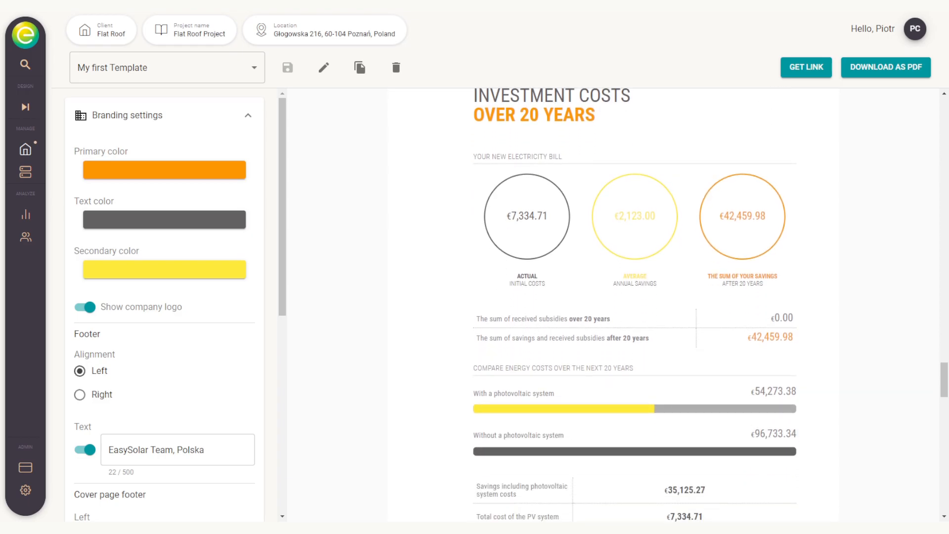
pyautogui.scroll(-1, 613, 306)
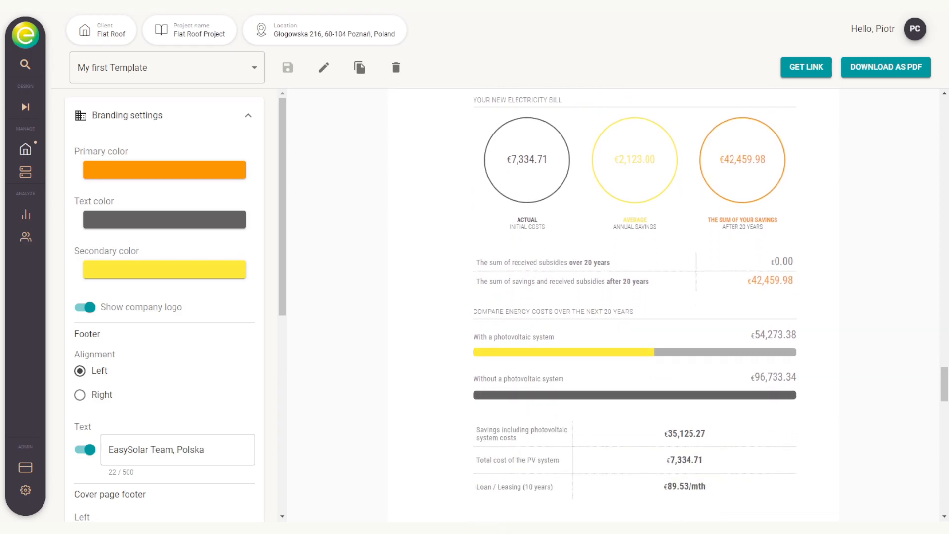
pyautogui.scroll(-10, 613, 306)
pyautogui.scroll(-10, 613, 307)
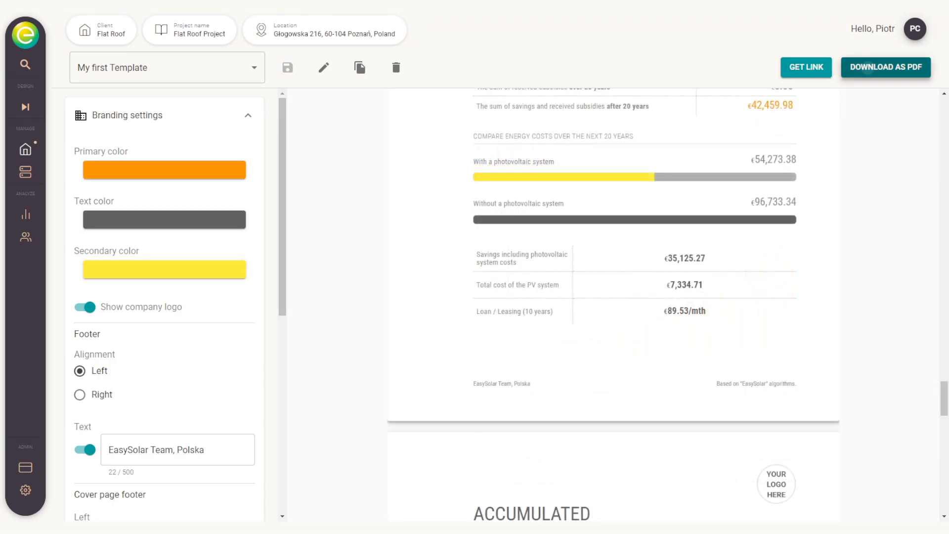
# Step: Download the offer as a PDF
pyautogui.click(871, 73)
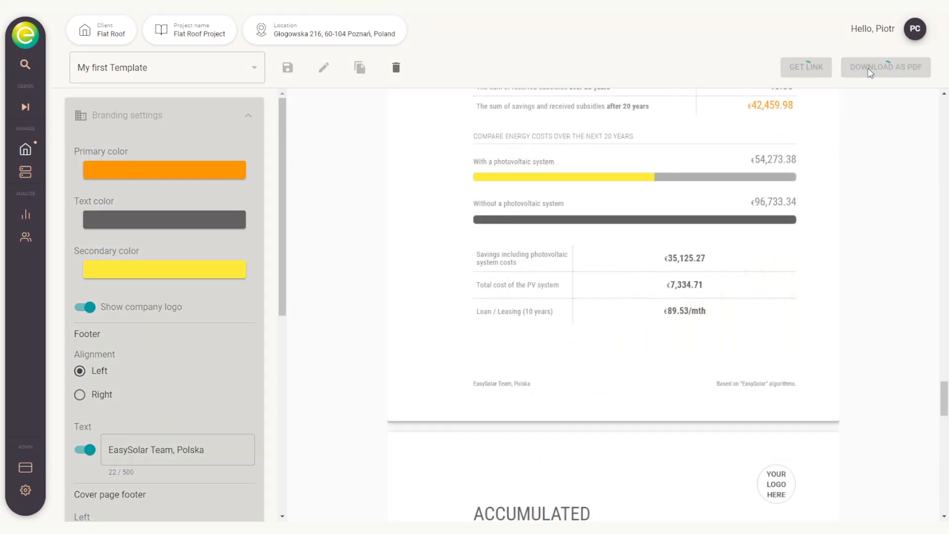